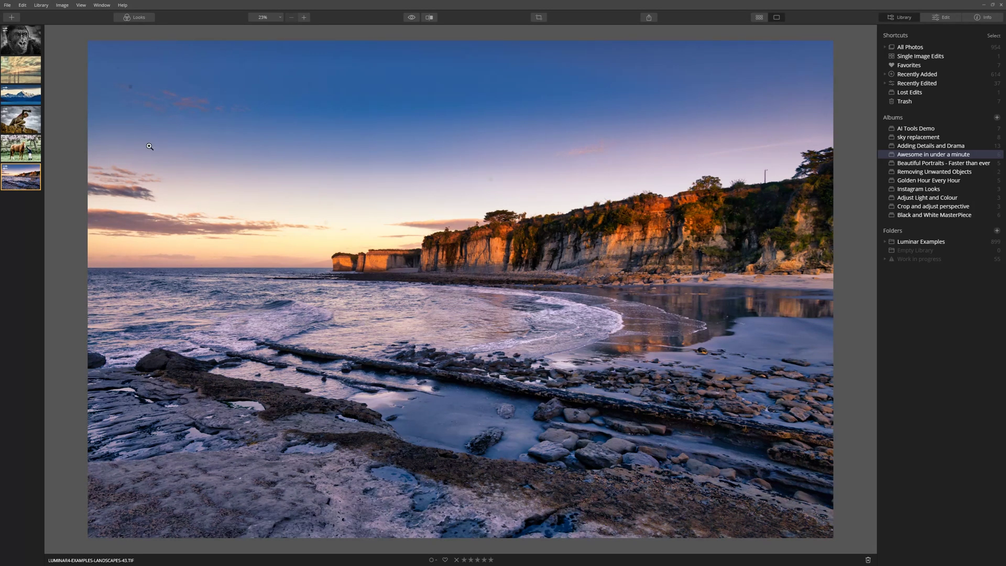
pyautogui.hotkey('ctrl', 'shift', 'e')
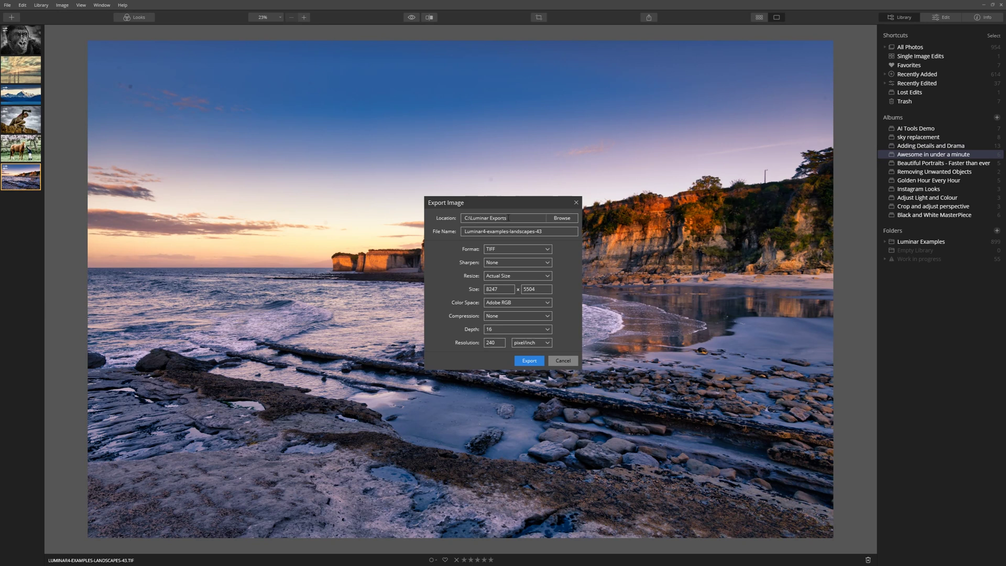
pyautogui.click(576, 218)
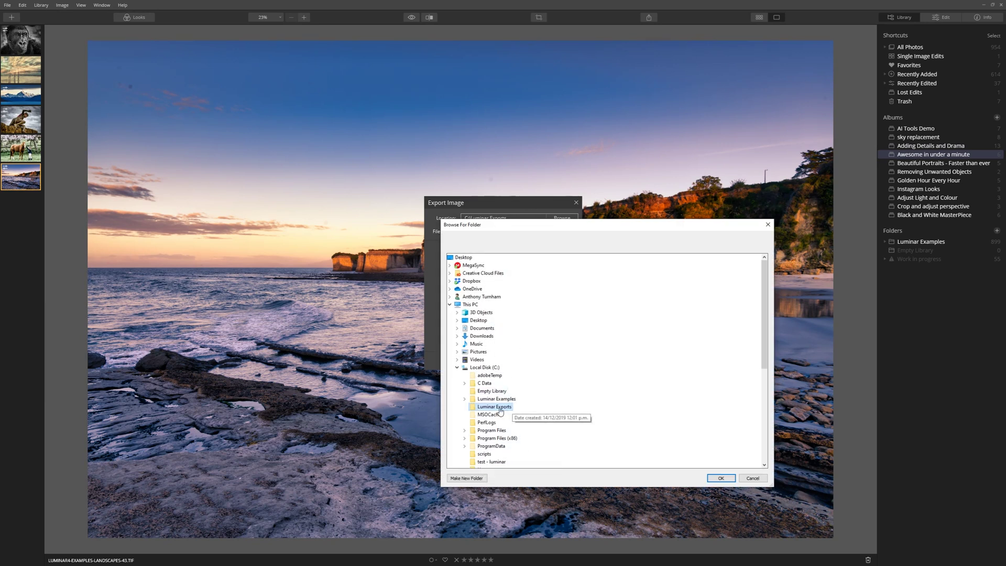
pyautogui.click(721, 478)
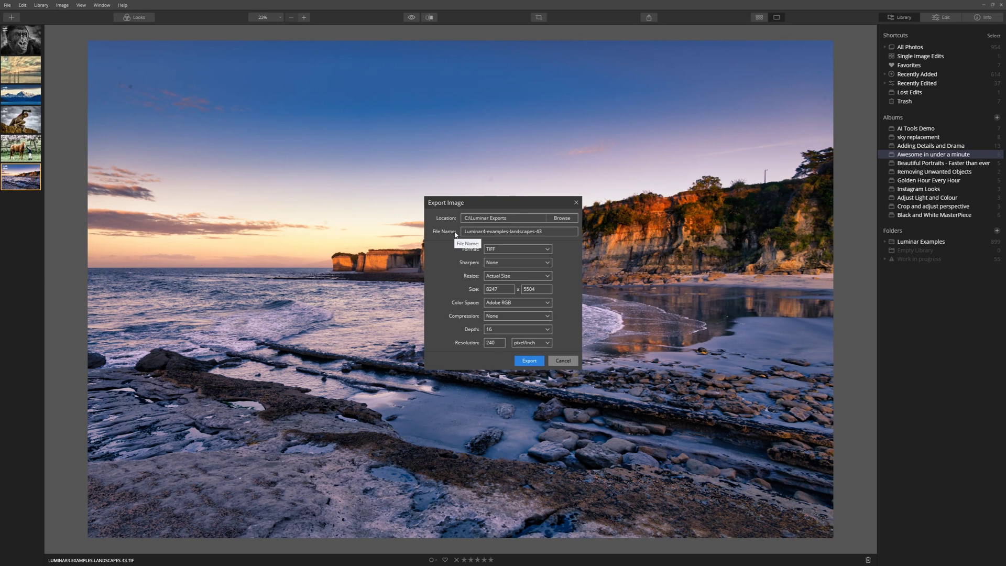
# Replace the default export file name with 'NewZealand Sescape v1'.
pyautogui.tripleClick(551, 229)
pyautogui.write('NewZealand Sescape v1')
pyautogui.click(500, 251)
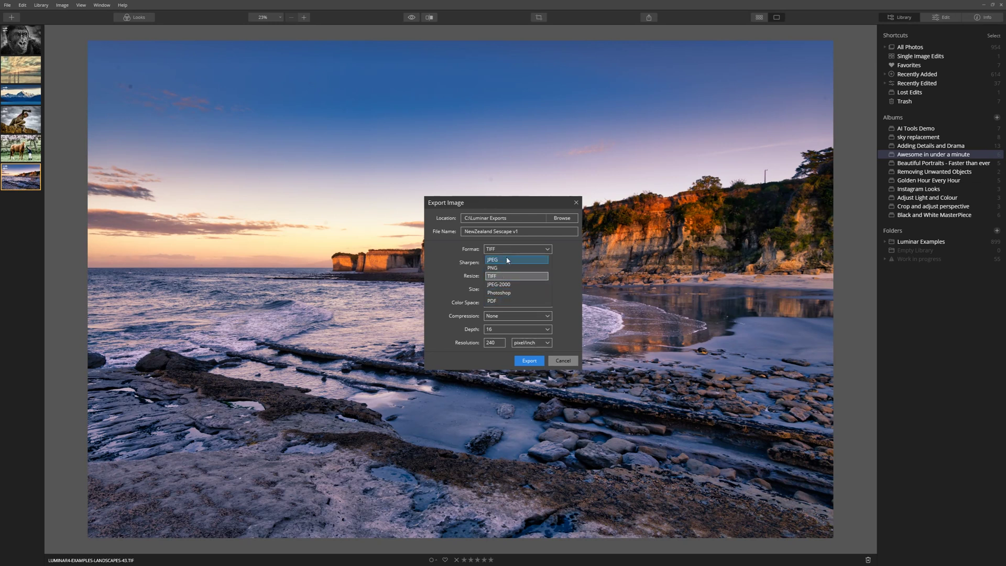
# Switch the export format from TIFF to JPEG, which shows quality 75.
pyautogui.click(507, 260)
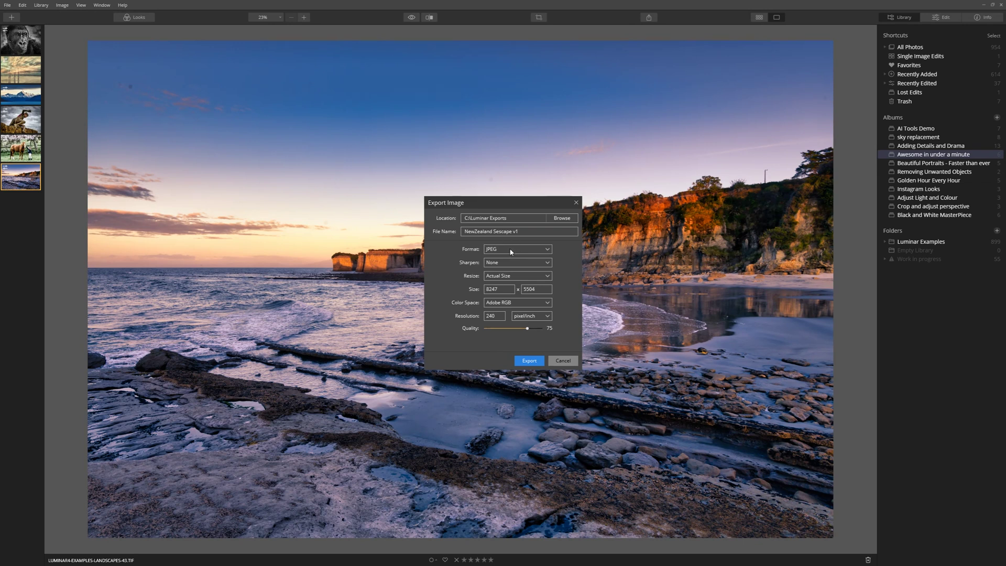
pyautogui.click(511, 252)
pyautogui.click(508, 276)
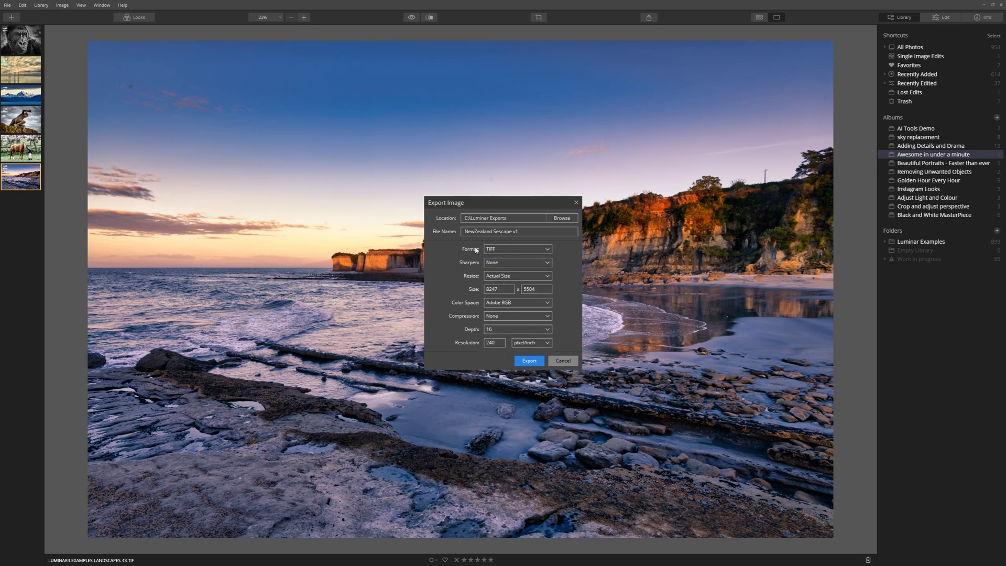
pyautogui.click(524, 250)
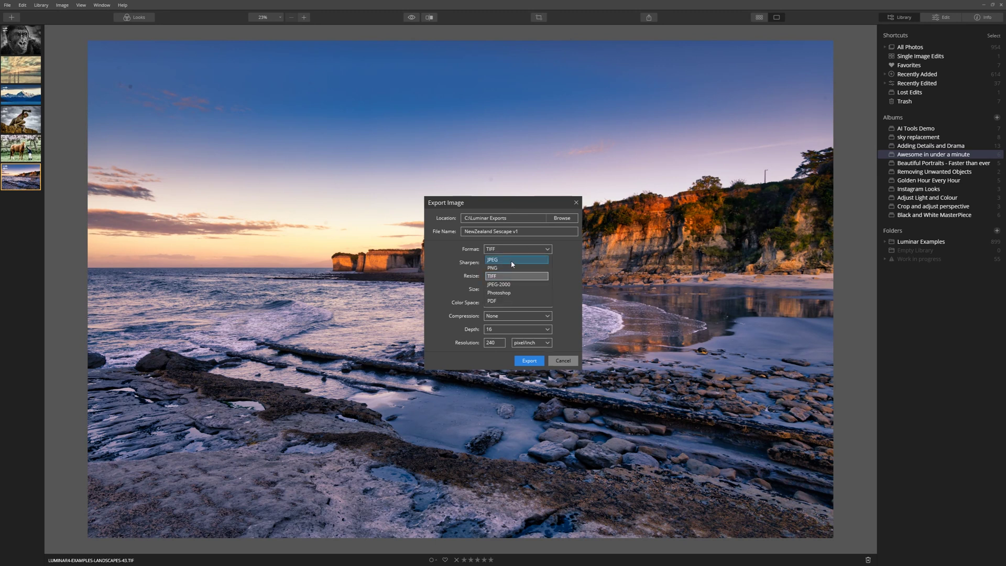
pyautogui.click(512, 260)
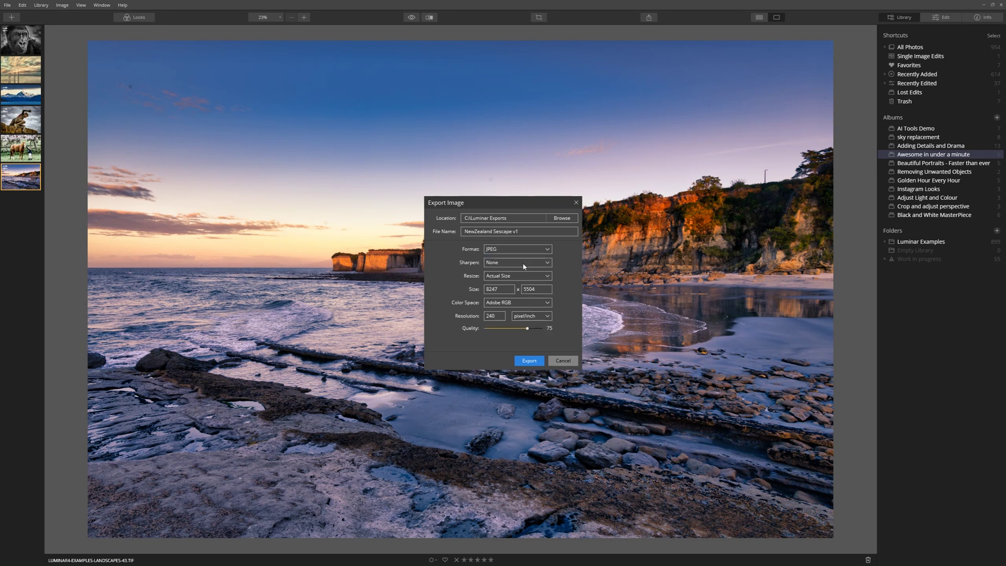
pyautogui.click(523, 263)
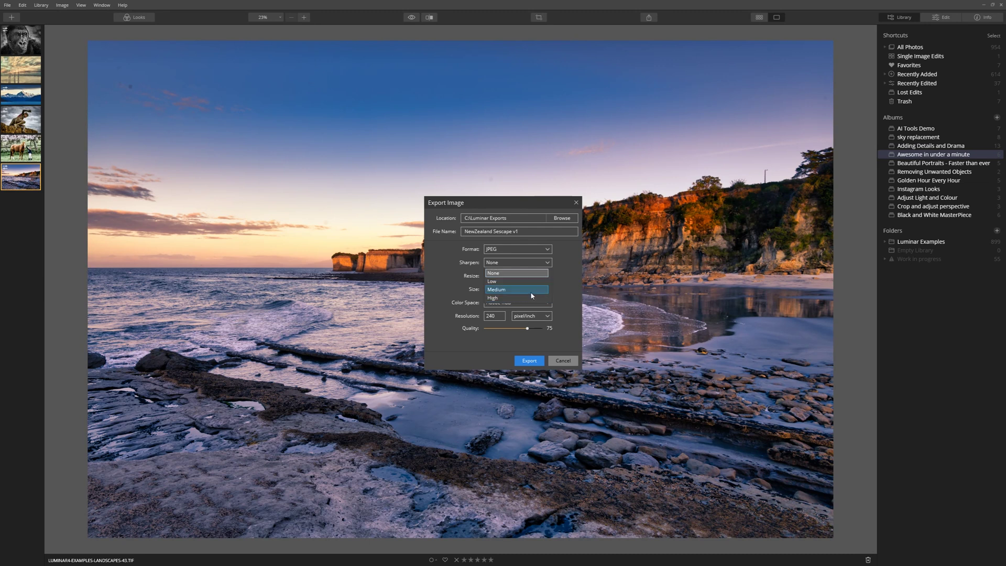
pyautogui.click(545, 274)
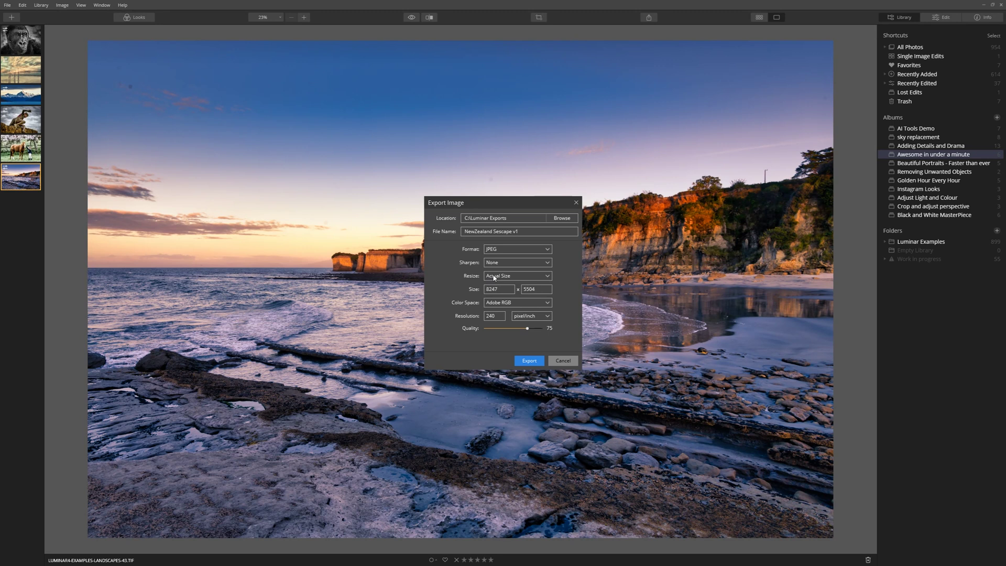
pyautogui.click(495, 277)
pyautogui.click(547, 277)
pyautogui.click(515, 276)
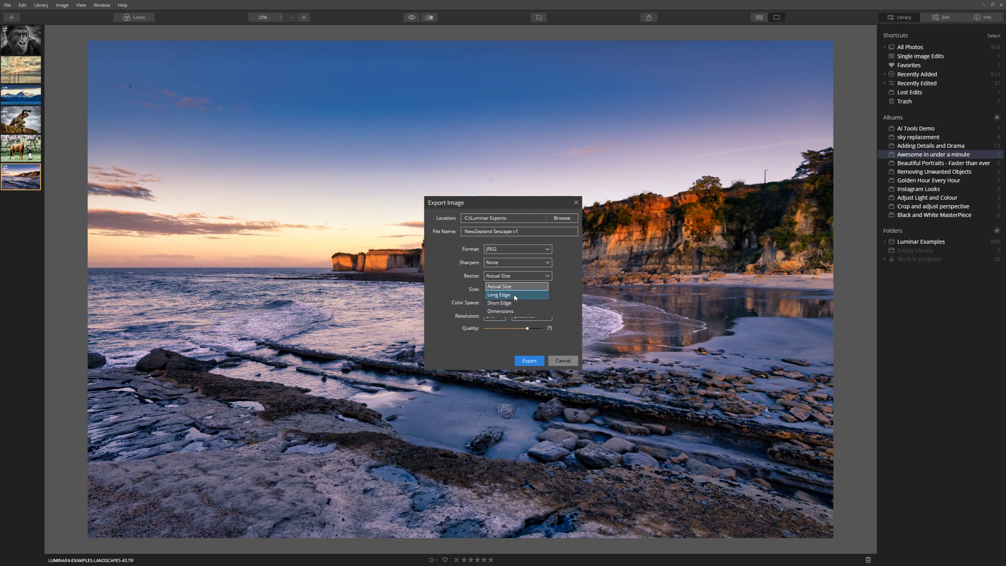
# Resize the JPEG export by Long Edge to 1200 pixels.
pyautogui.click(513, 292)
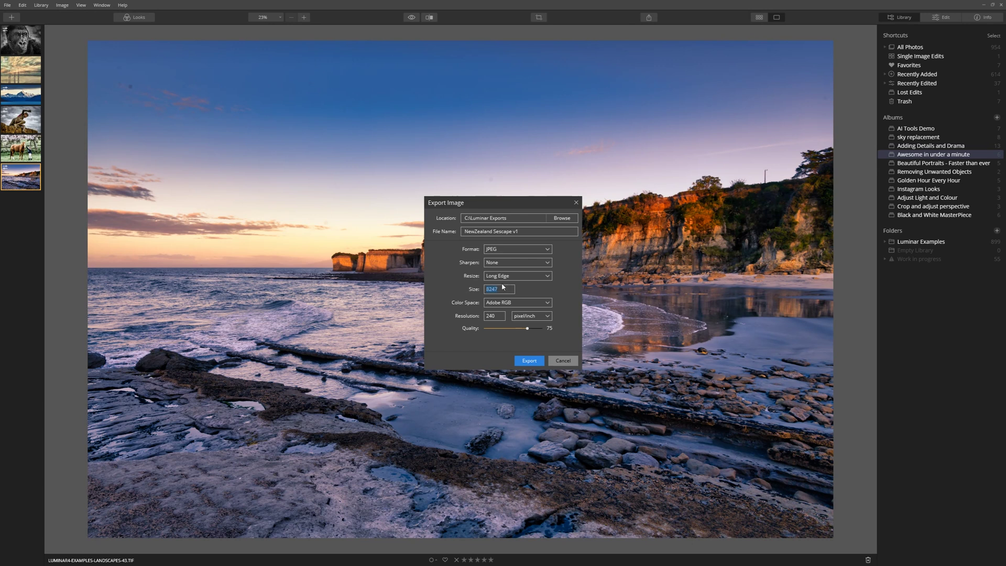
pyautogui.write('1200')
pyautogui.click(490, 306)
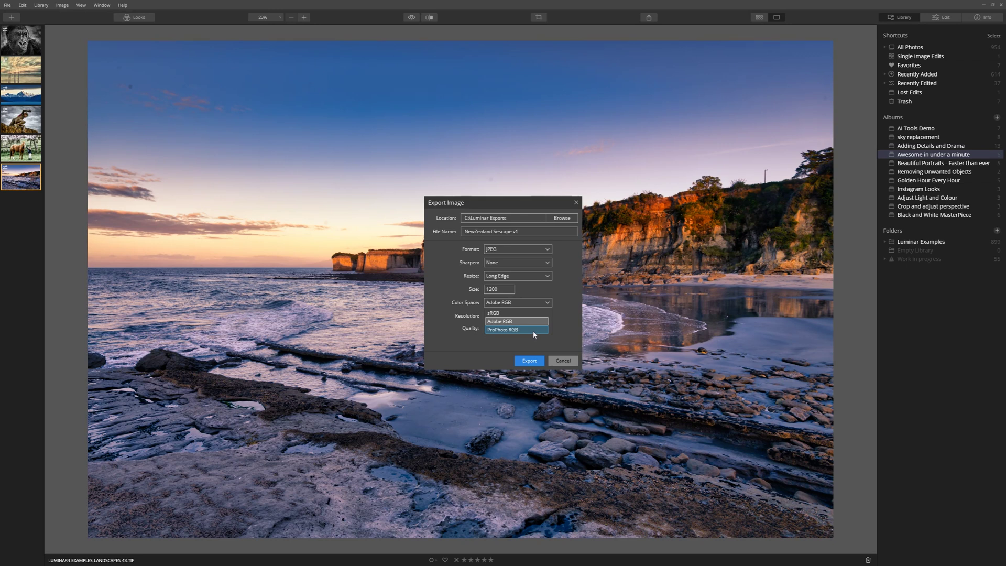
# Change the JPEG colour space from Adobe RGB to sRGB, keeping 240 ppi and quality 75.
pyautogui.click(532, 313)
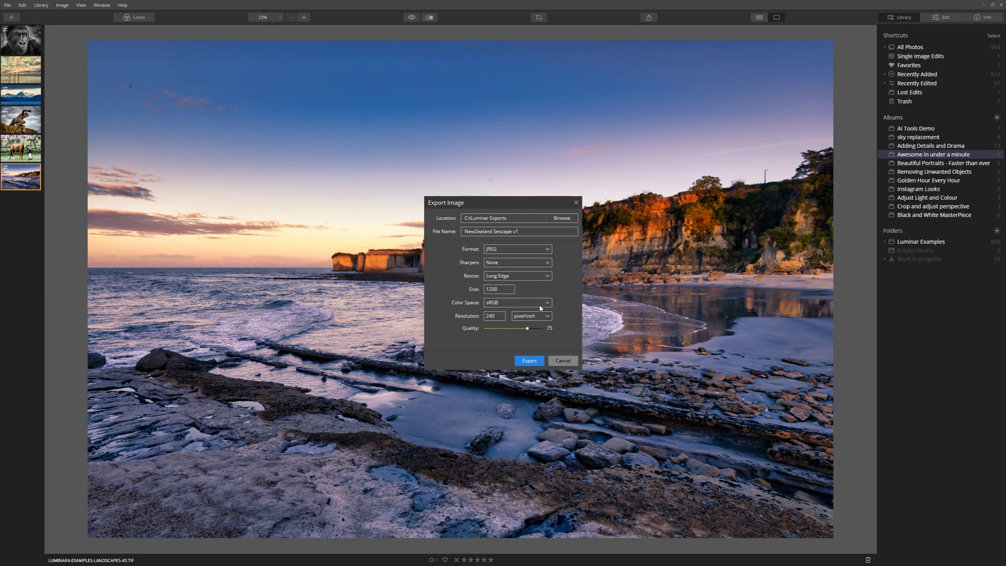
pyautogui.click(540, 307)
pyautogui.click(516, 312)
pyautogui.click(521, 307)
pyautogui.click(508, 314)
pyautogui.doubleClick(498, 317)
pyautogui.click(498, 316)
pyautogui.moveTo(498, 316); pyautogui.dragTo(479, 319)
# Set JPEG quality to 79 and export the 1200 px long-edge seascape.
pyautogui.moveTo(527, 330); pyautogui.dragTo(540, 336)
pyautogui.moveTo(528, 329); pyautogui.dragTo(503, 330)
pyautogui.moveTo(503, 329); pyautogui.dragTo(529, 330)
pyautogui.click(530, 362)
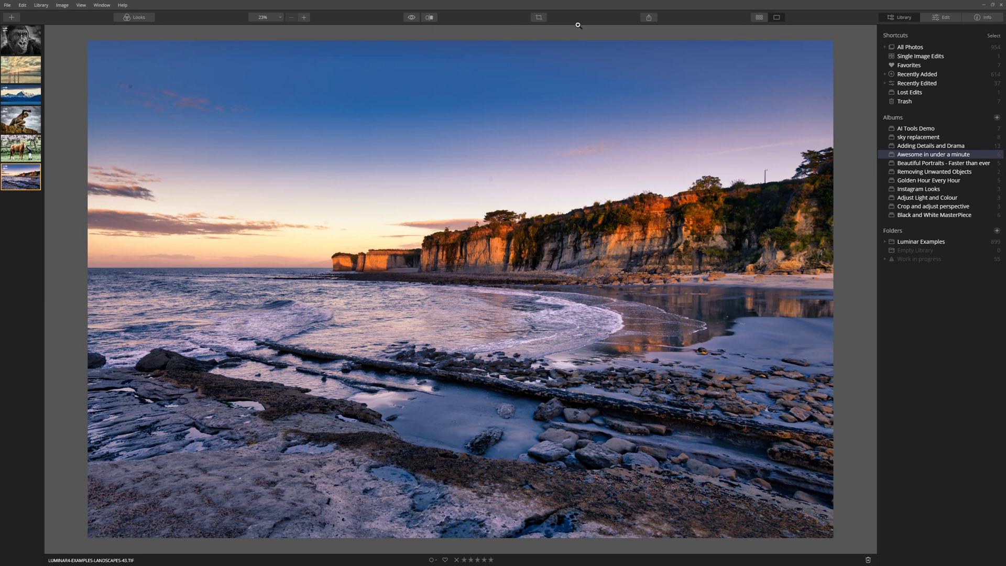
# Crop the seascape to a portrait 4:5 frame, shifting the image left.
pyautogui.click(539, 17)
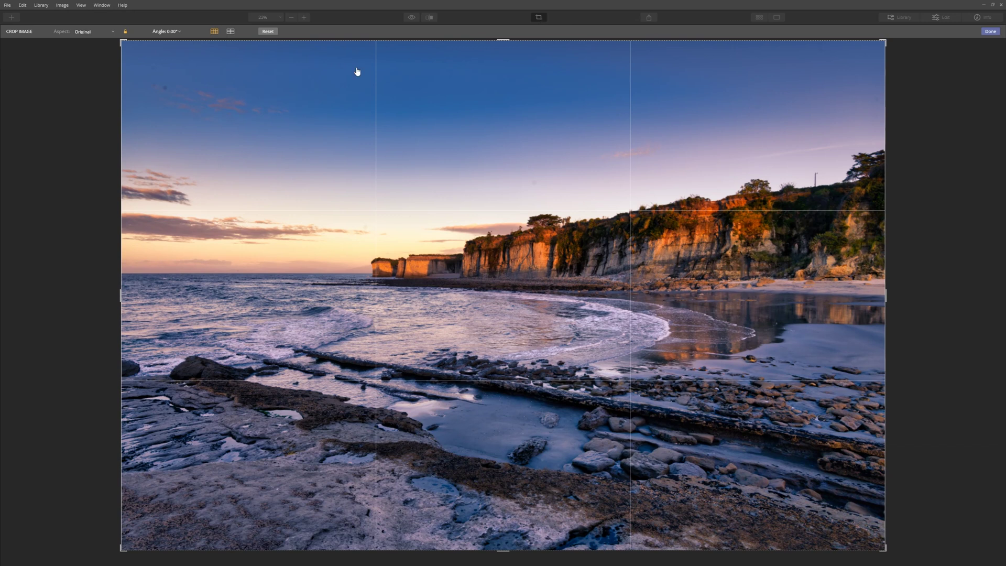
pyautogui.click(87, 33)
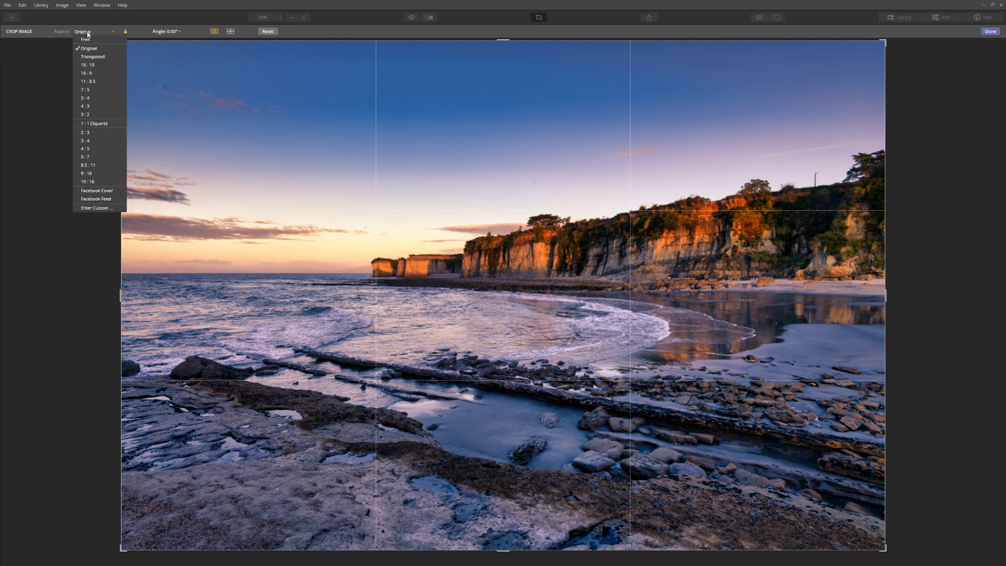
pyautogui.click(108, 103)
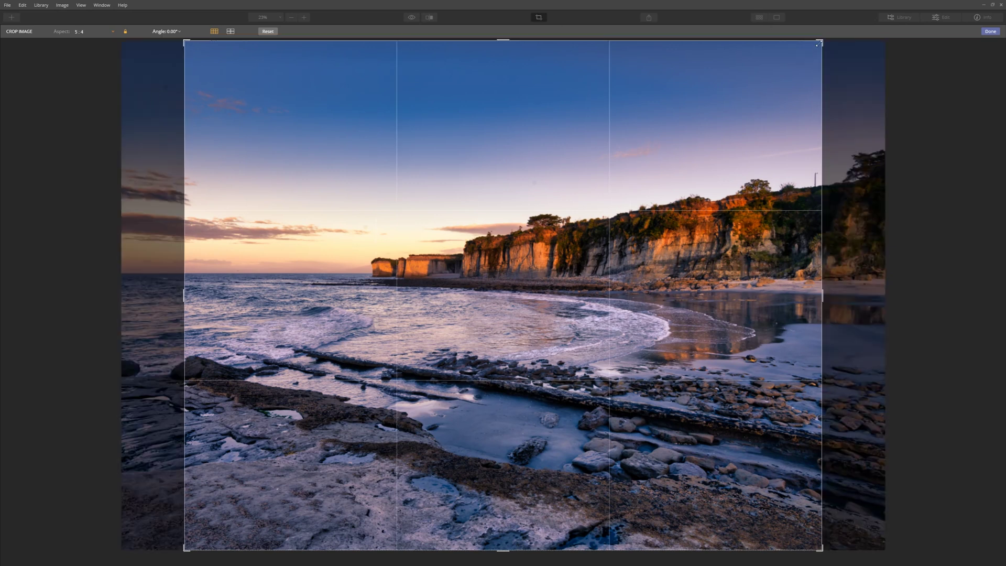
pyautogui.moveTo(818, 45); pyautogui.dragTo(691, 47)
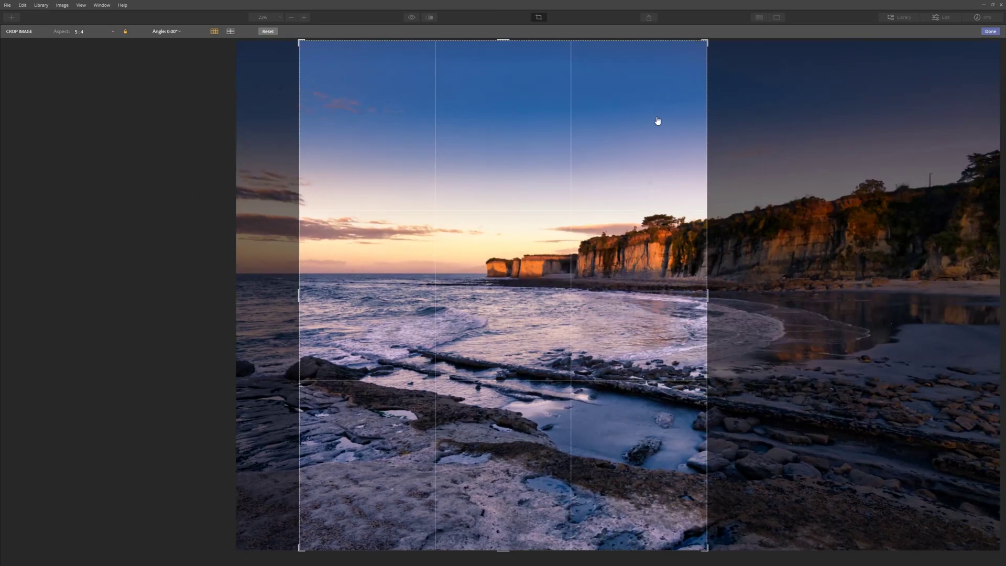
pyautogui.moveTo(657, 121); pyautogui.dragTo(543, 112)
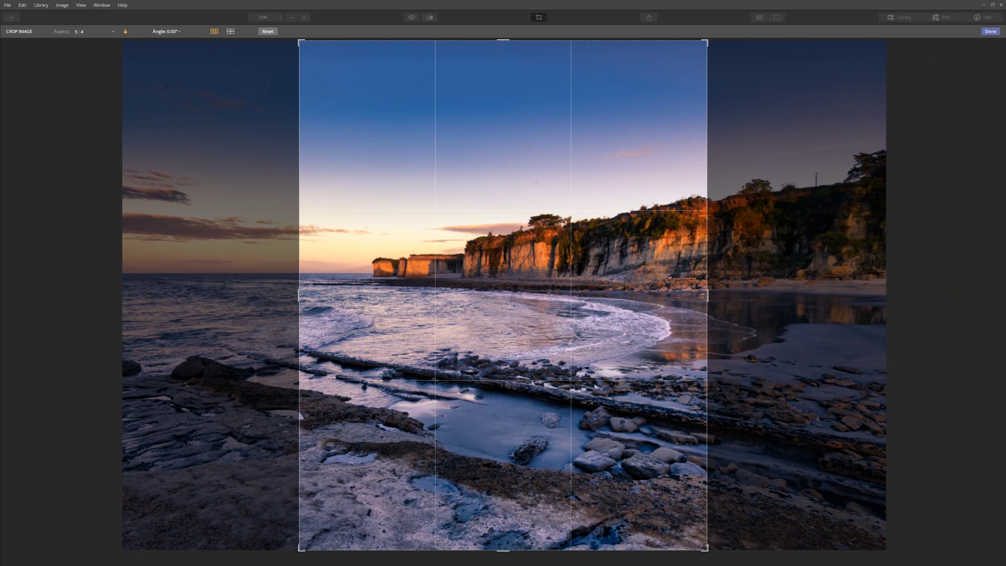
# Apply the portrait 4:5 crop and return to the library view.
pyautogui.click(989, 31)
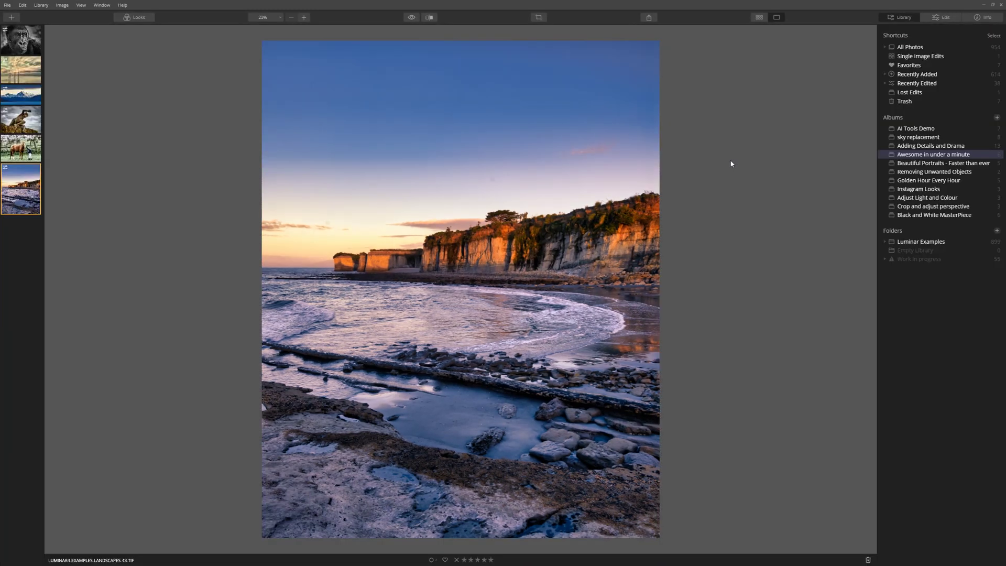
# Open Export Image with Ctrl+Shift+E and name the file 'NewZealand Sescape v1-instagram'.
pyautogui.hotkey('ctrl', 'shift', 'e')
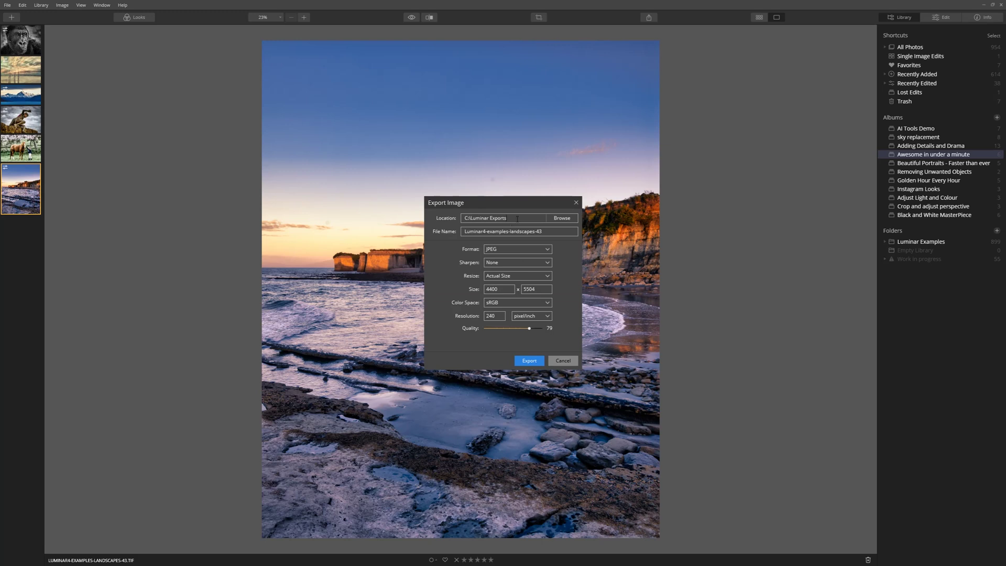
pyautogui.moveTo(544, 232); pyautogui.dragTo(464, 232)
pyautogui.write('NewZealand Sescape v1-in')
pyautogui.write('stagram')
pyautogui.click(502, 265)
# Set sharpening to Medium and resize by Short Edge, replacing 4400 with 1080.
pyautogui.click(514, 289)
pyautogui.click(521, 276)
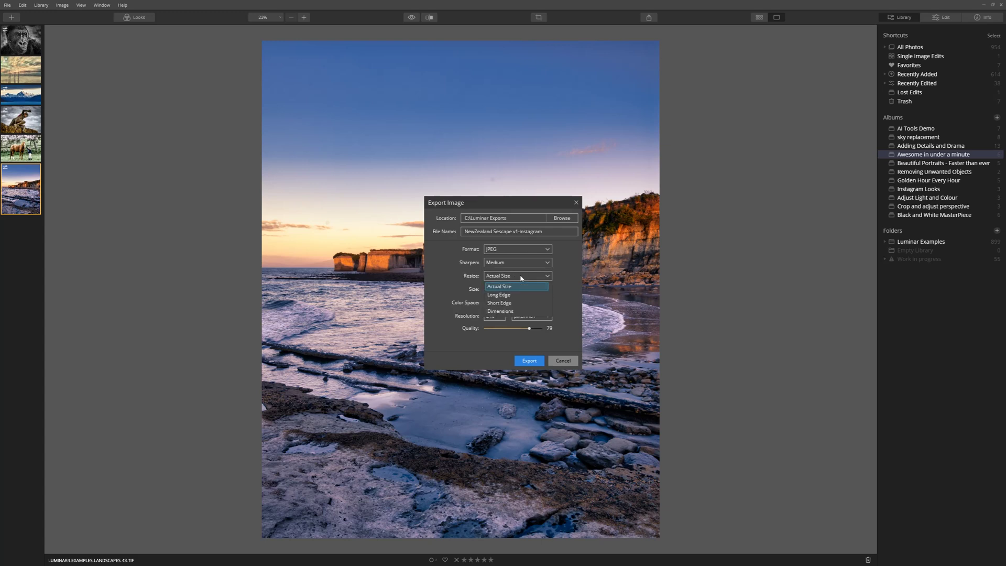
pyautogui.click(530, 303)
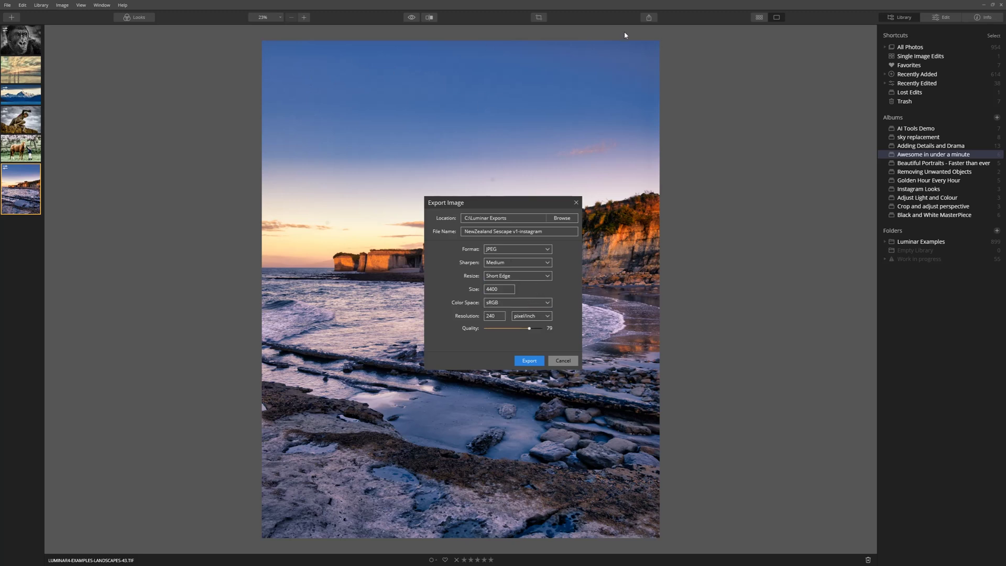
pyautogui.doubleClick(490, 289)
pyautogui.write('108')
# Raise JPEG quality to 100 and export the 1080 px Instagram version.
pyautogui.moveTo(530, 329); pyautogui.dragTo(550, 332)
pyautogui.click(536, 362)
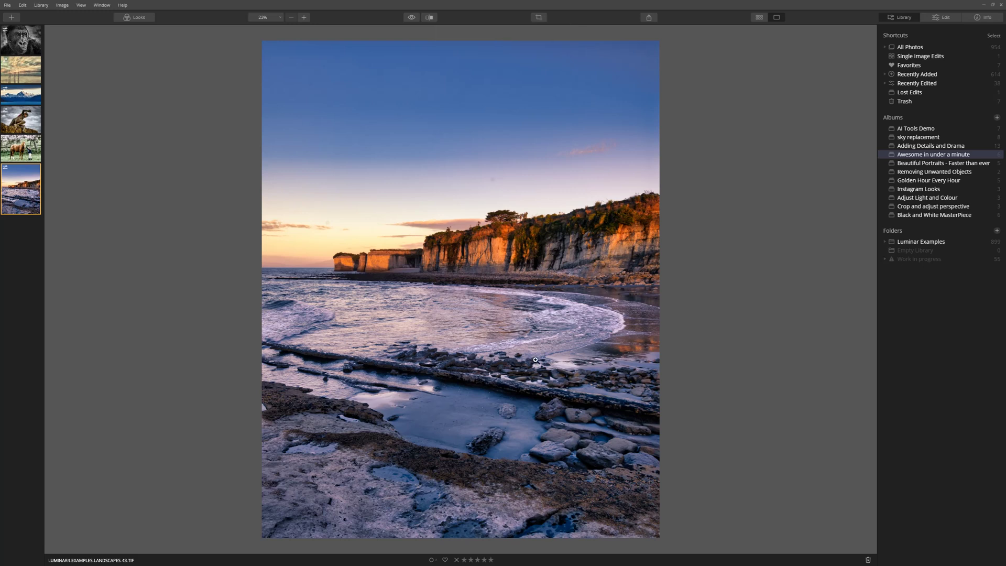